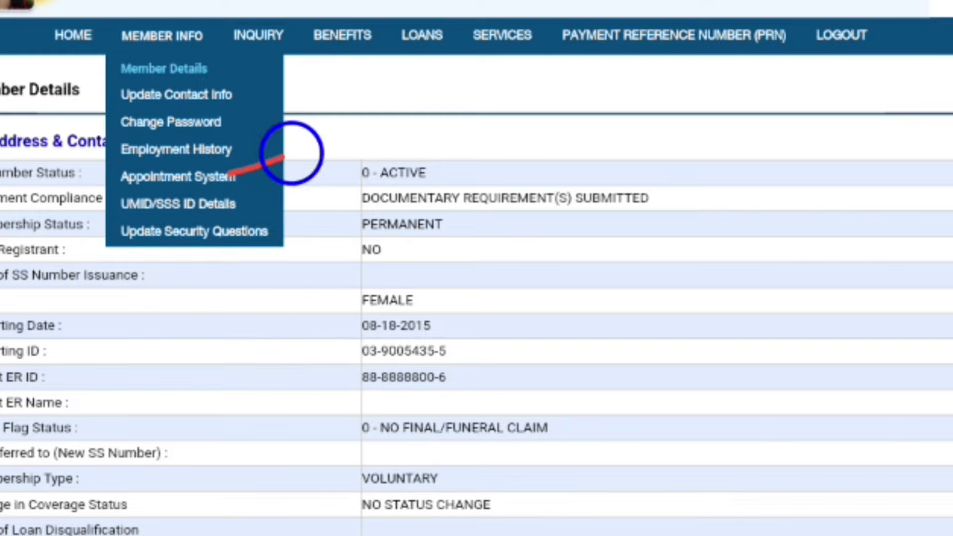
- Open the member appointment system and set the appointment purpose to Issuance of Certification of Membership Status
{"action": "left_click", "coordinate": [178, 177]}
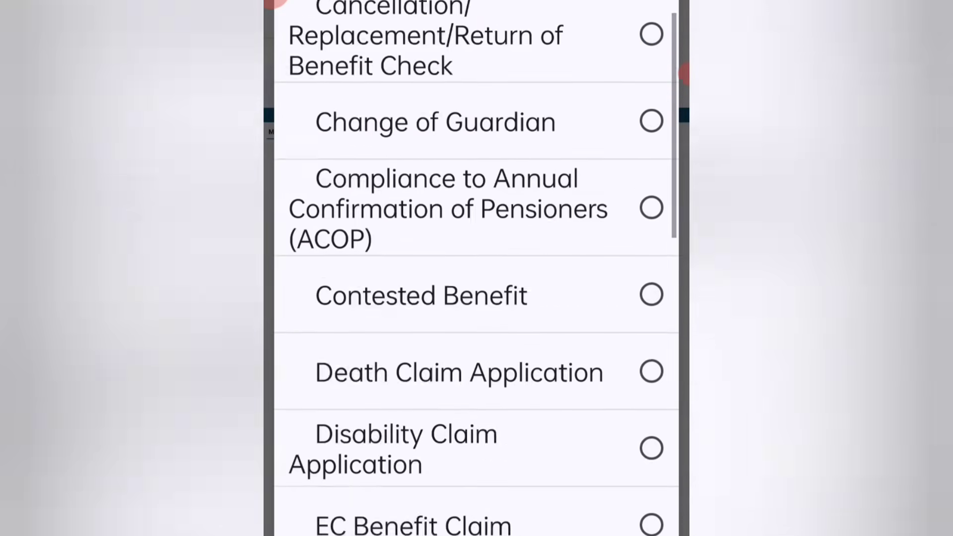
{"action": "scroll", "coordinate": [477, 268], "scroll_direction": "down", "scroll_amount": 20}
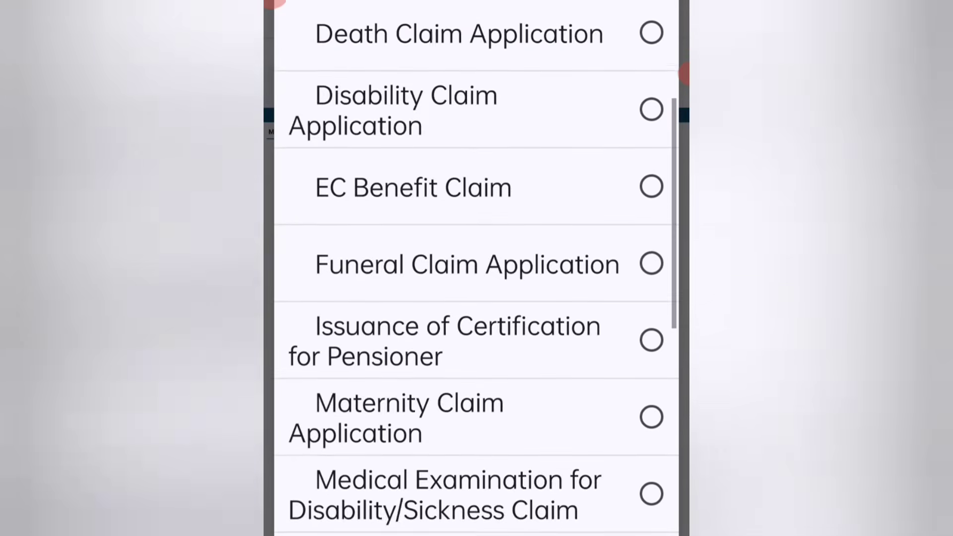
{"action": "scroll", "coordinate": [476, 268], "scroll_direction": "down", "scroll_amount": 15}
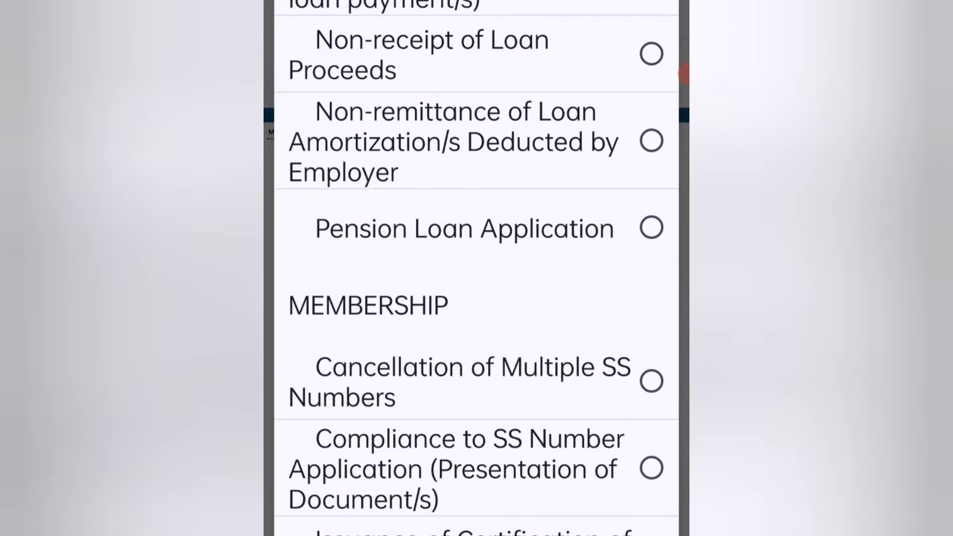
{"action": "scroll", "coordinate": [476, 268], "scroll_direction": "down", "scroll_amount": 5}
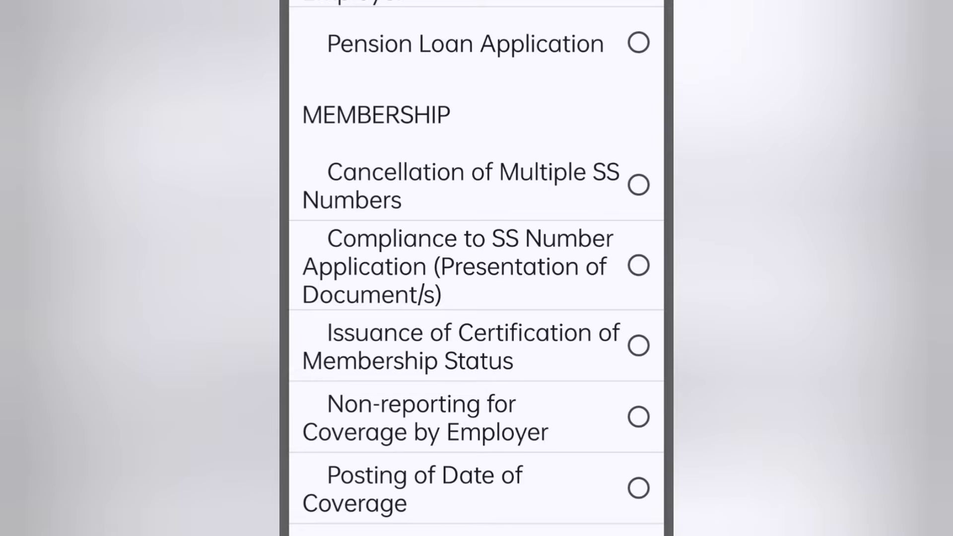
{"action": "mouse_move", "coordinate": [483, 311]}
{"action": "left_mouse_down"}
{"action": "mouse_move", "coordinate": [298, 342]}
{"action": "mouse_move", "coordinate": [510, 385]}
{"action": "mouse_move", "coordinate": [640, 313]}
{"action": "mouse_move", "coordinate": [442, 301]}
{"action": "left_mouse_up"}
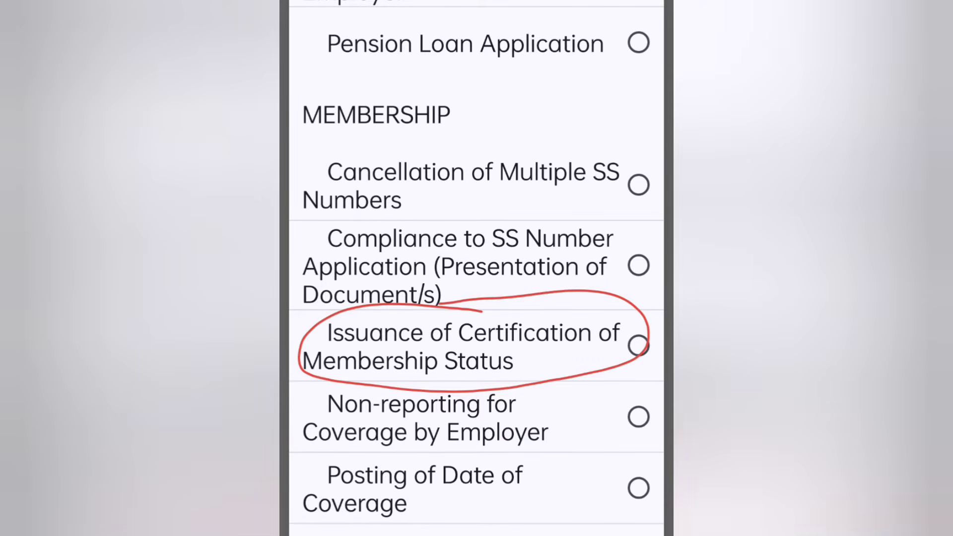
{"action": "left_click_drag", "start_coordinate": [461, 368], "coordinate": [570, 307]}
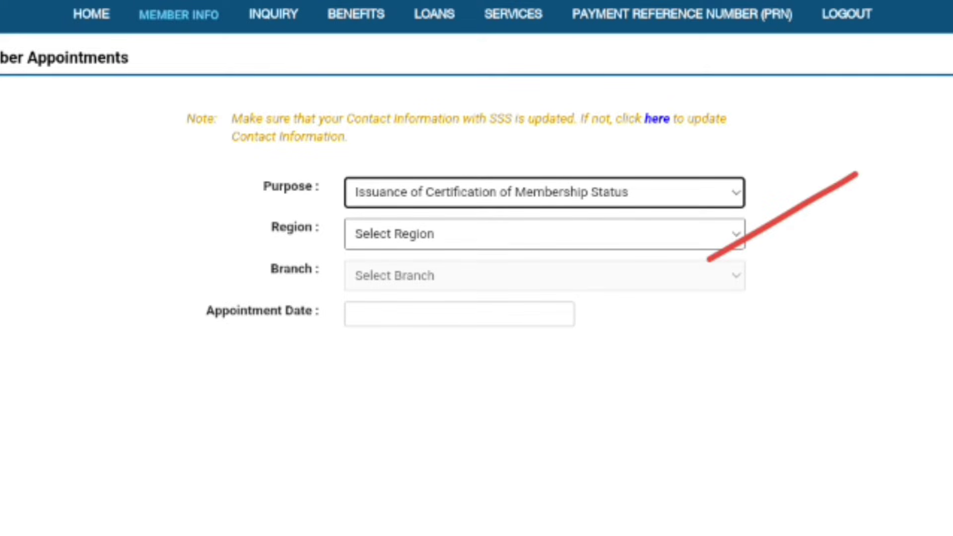
- Set the appointment region to NCR and the branch to PASIG-PIONEER
{"action": "left_click", "coordinate": [544, 234]}
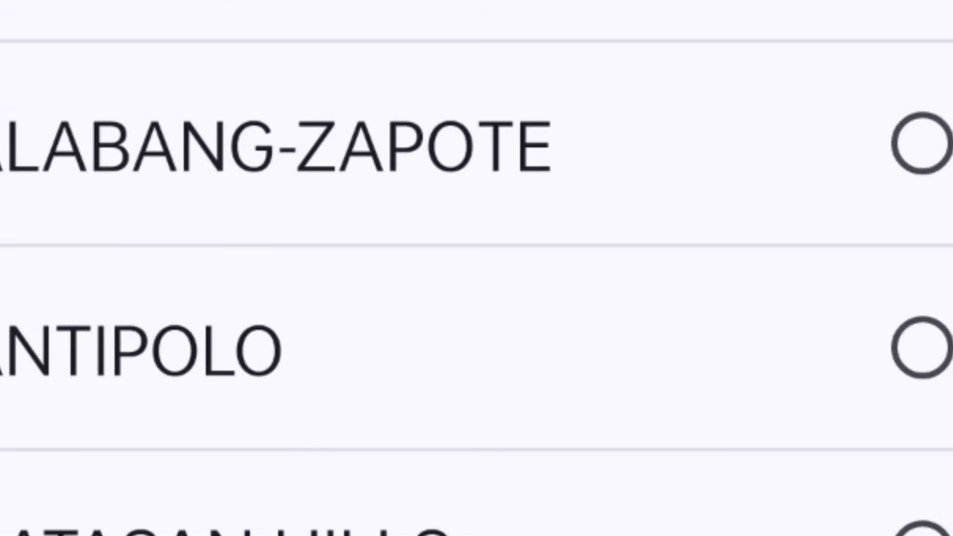
{"action": "scroll", "coordinate": [486, 268], "scroll_direction": "down", "scroll_amount": 10}
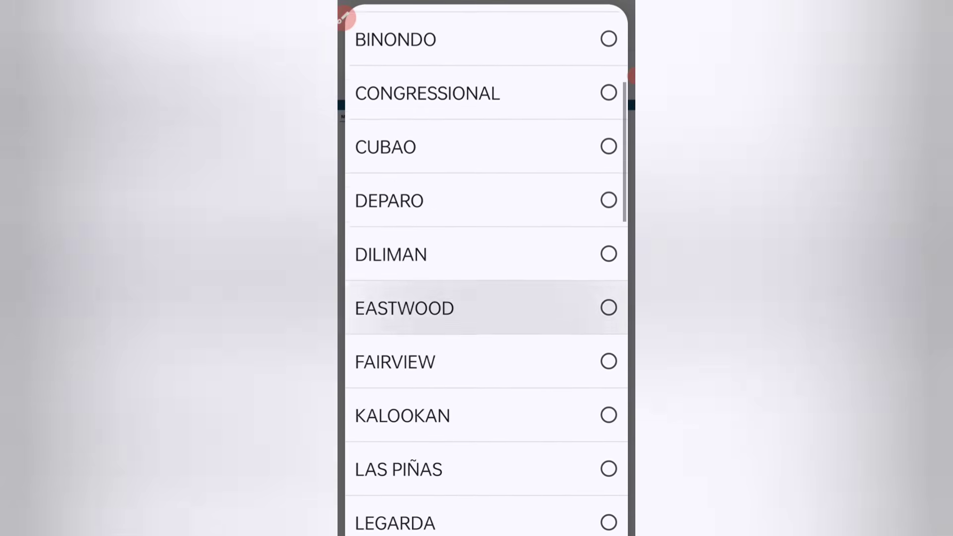
{"action": "scroll", "coordinate": [487, 268], "scroll_direction": "down", "scroll_amount": 8}
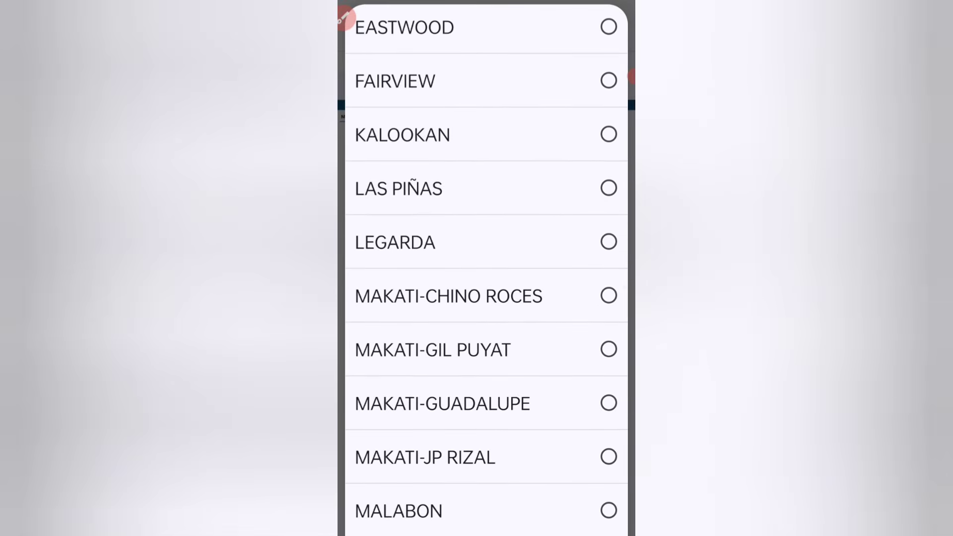
{"action": "scroll", "coordinate": [486, 268], "scroll_direction": "down", "scroll_amount": 6}
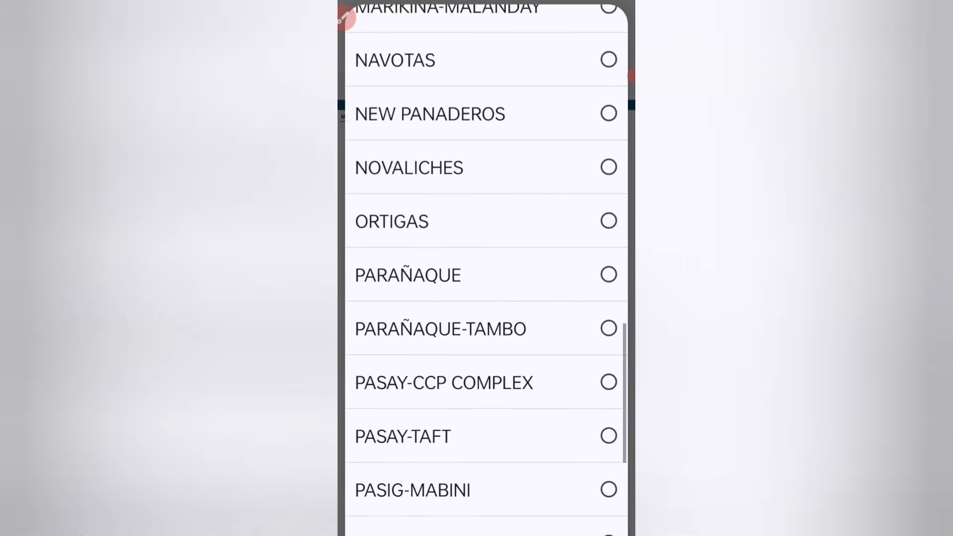
{"action": "scroll", "coordinate": [486, 268], "scroll_direction": "up", "scroll_amount": 8}
{"action": "scroll", "coordinate": [486, 268], "scroll_direction": "up", "scroll_amount": 2}
{"action": "scroll", "coordinate": [487, 268], "scroll_direction": "down", "scroll_amount": 8}
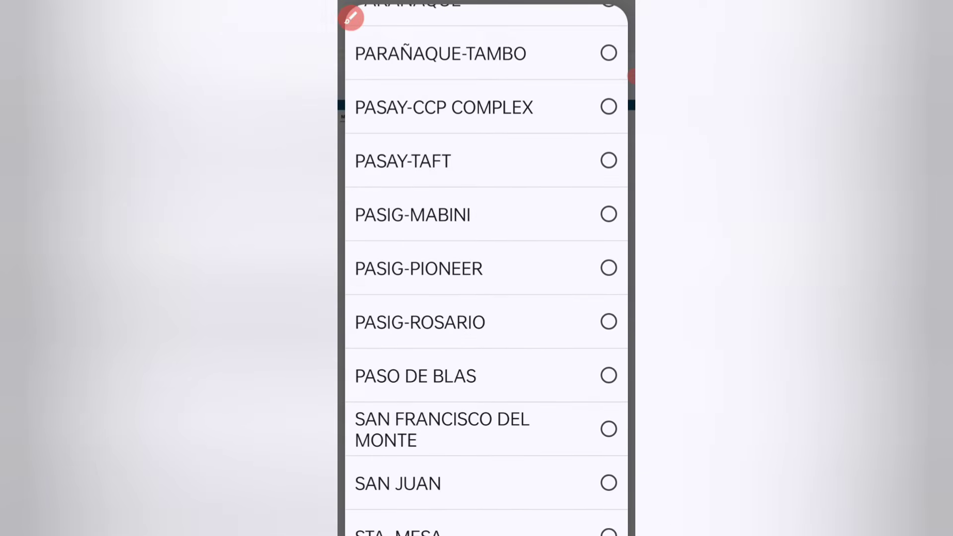
{"action": "scroll", "coordinate": [487, 214], "scroll_direction": "up", "scroll_amount": 2}
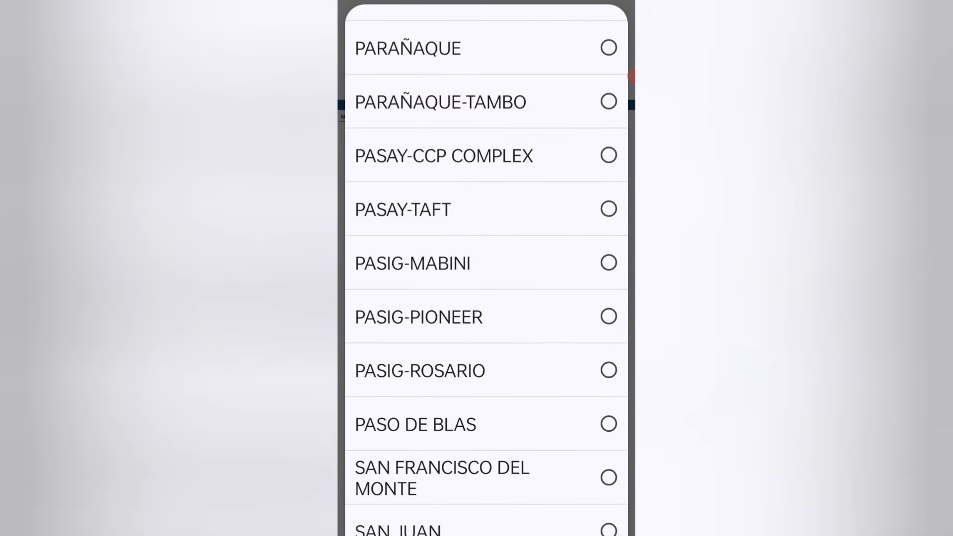
{"action": "mouse_move", "coordinate": [497, 248]}
{"action": "left_mouse_down"}
{"action": "mouse_move", "coordinate": [563, 248]}
{"action": "mouse_move", "coordinate": [558, 394]}
{"action": "mouse_move", "coordinate": [457, 397]}
{"action": "left_mouse_up"}
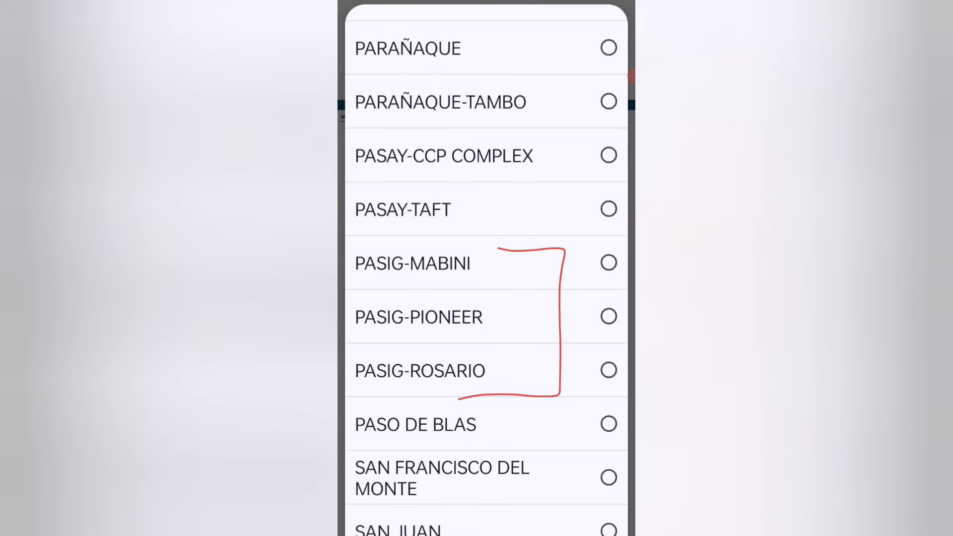
{"action": "left_click_drag", "start_coordinate": [481, 332], "coordinate": [549, 298]}
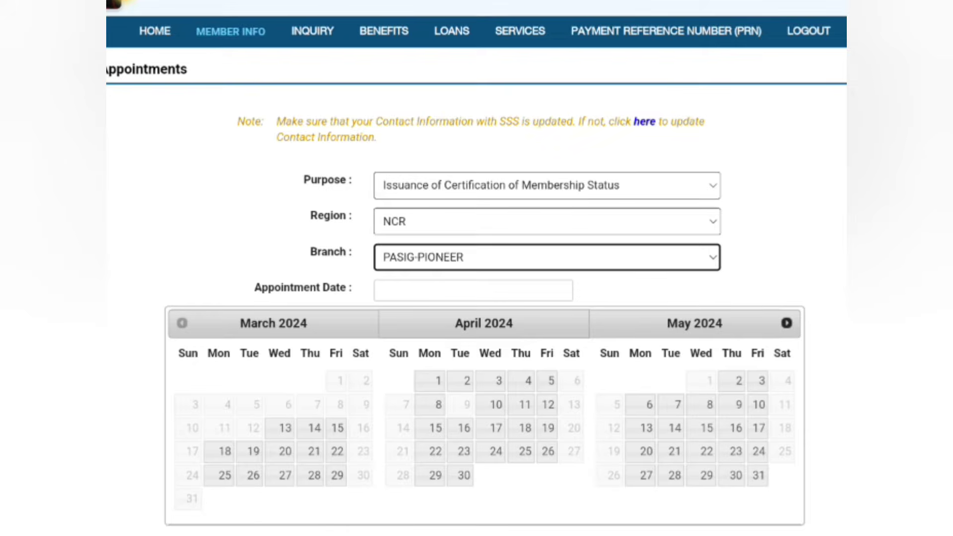
- Choose March 27, 2024 as the appointment date
{"action": "left_click_drag", "start_coordinate": [225, 370], "coordinate": [325, 297]}
{"action": "left_click_drag", "start_coordinate": [465, 389], "coordinate": [580, 304]}
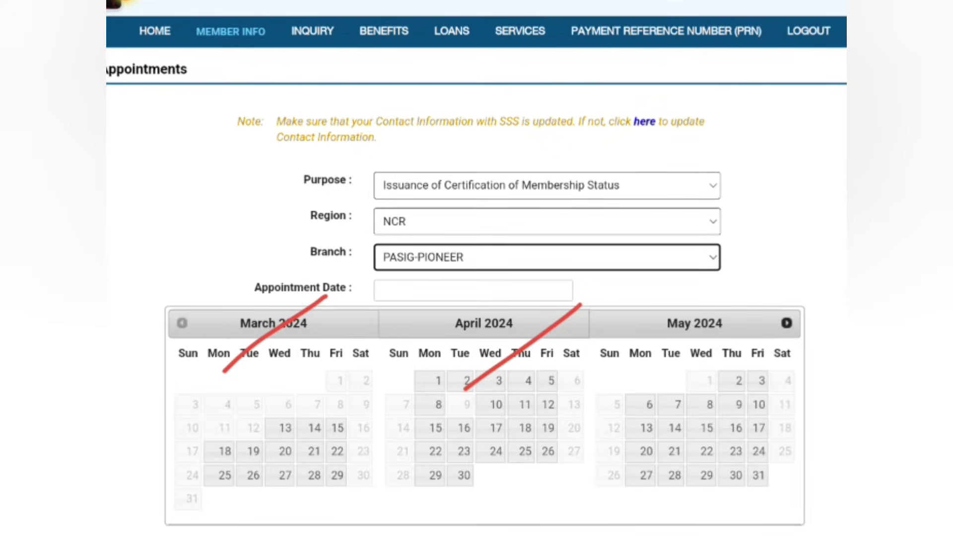
{"action": "left_click_drag", "start_coordinate": [663, 383], "coordinate": [776, 305]}
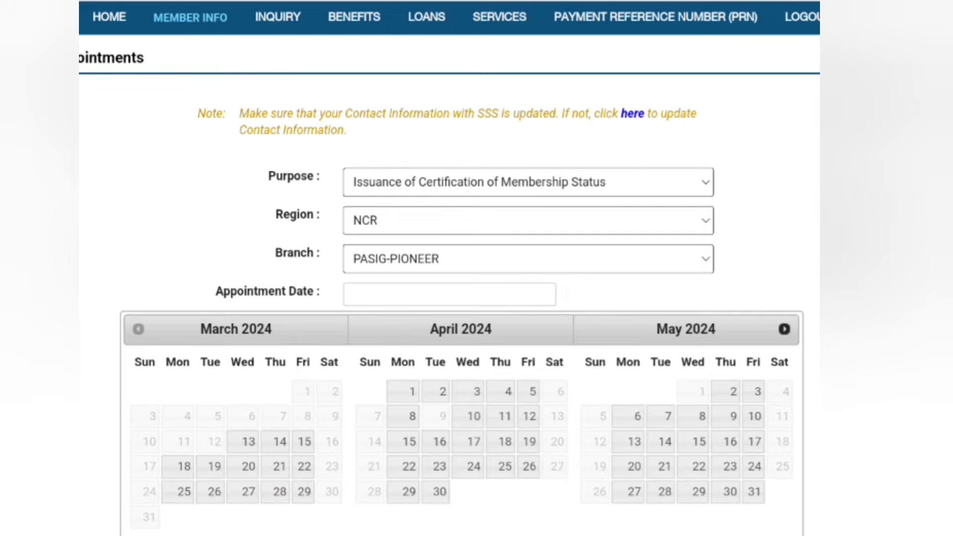
{"action": "left_click", "coordinate": [243, 492]}
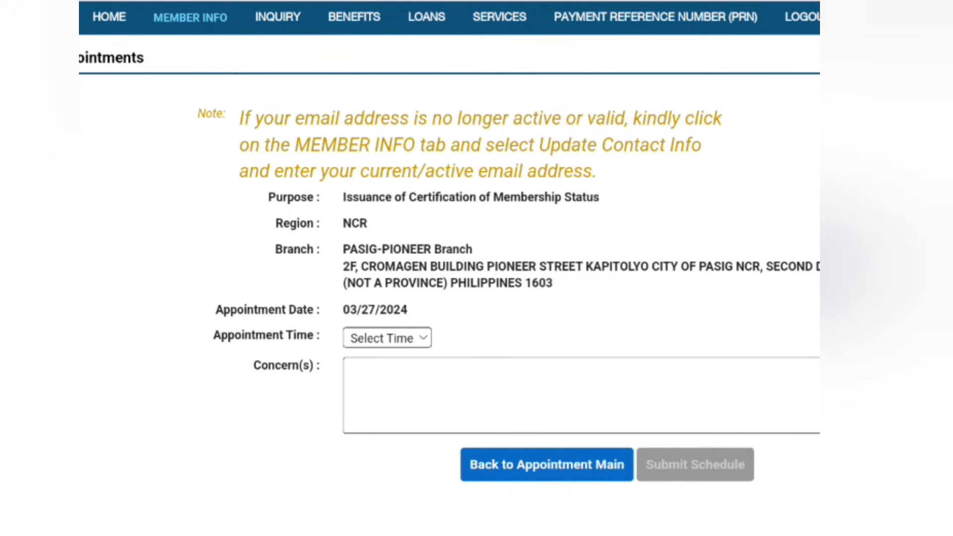
- Set the appointment time to 1pm to 2pm
{"action": "left_click", "coordinate": [387, 338]}
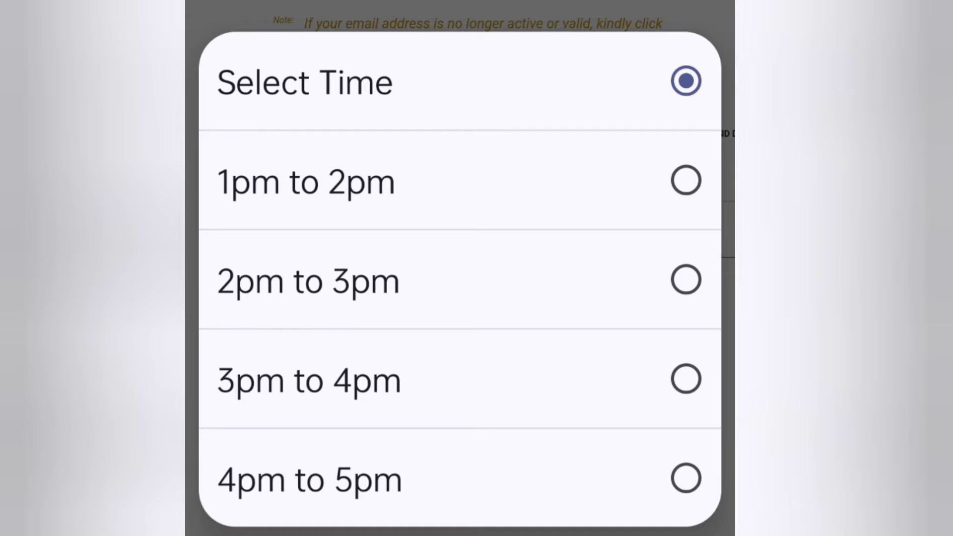
{"action": "left_click_drag", "start_coordinate": [398, 223], "coordinate": [535, 155]}
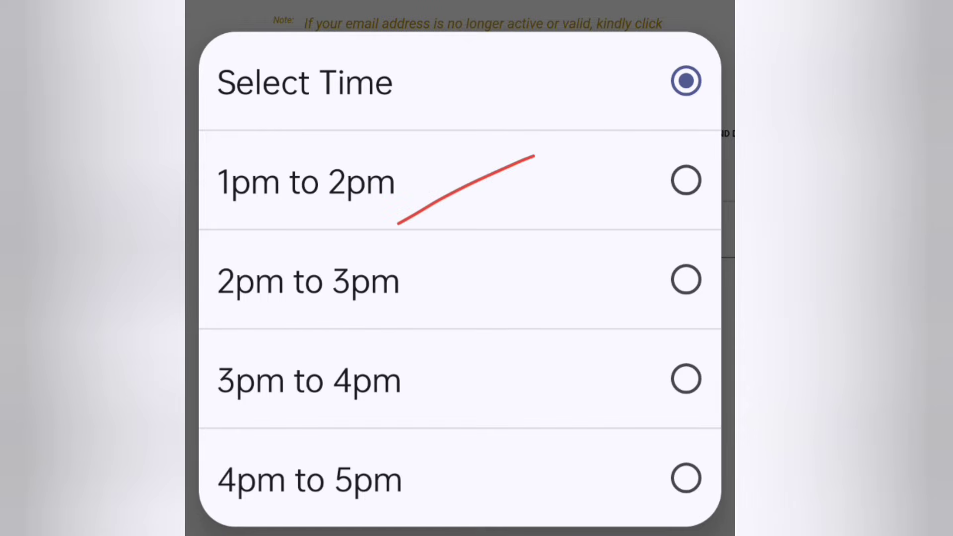
{"action": "left_click", "coordinate": [447, 181]}
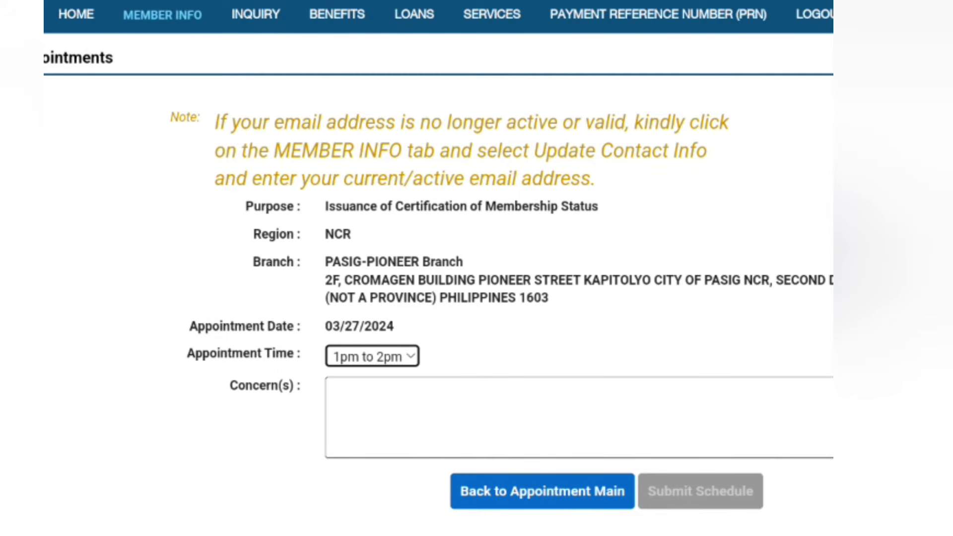
- Enter "I want to get a SSS CERTIFICATE" as the concern for the appointment
{"action": "left_click", "coordinate": [578, 417]}
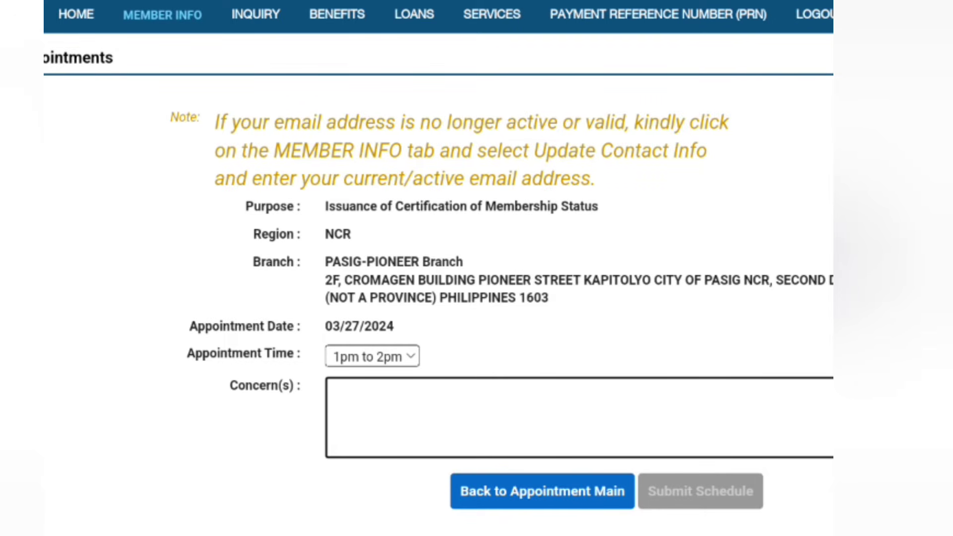
{"action": "type", "text": "I want t"}
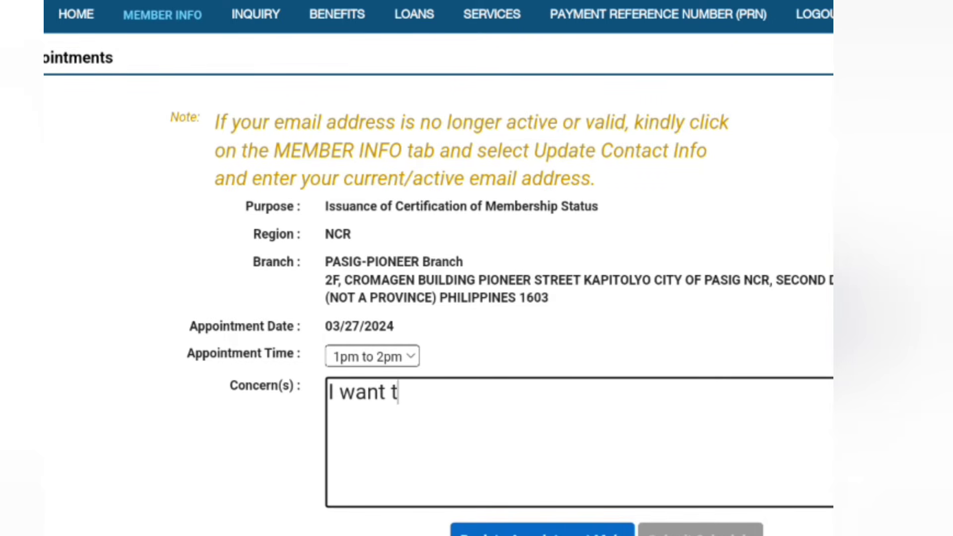
{"action": "type", "text": "o get a "}
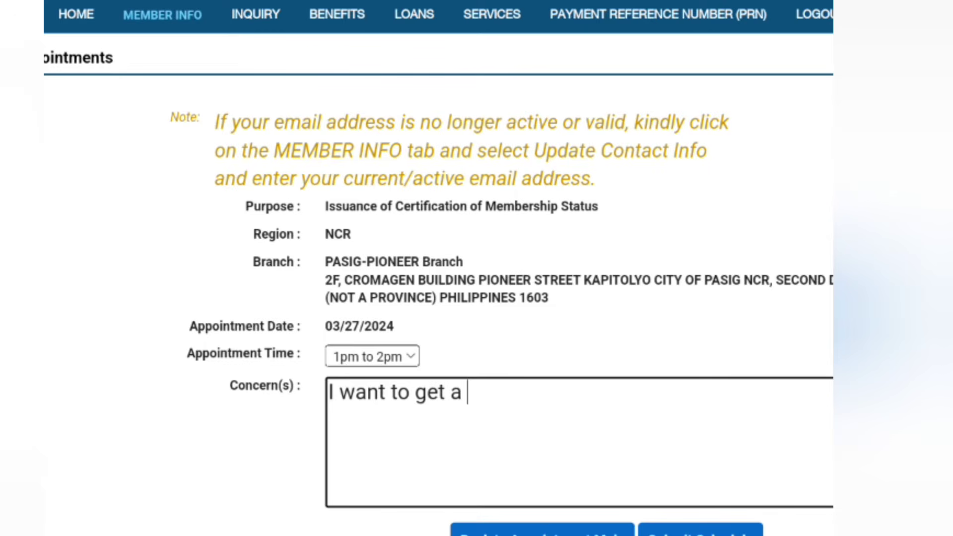
{"action": "type", "text": "SSS CE"}
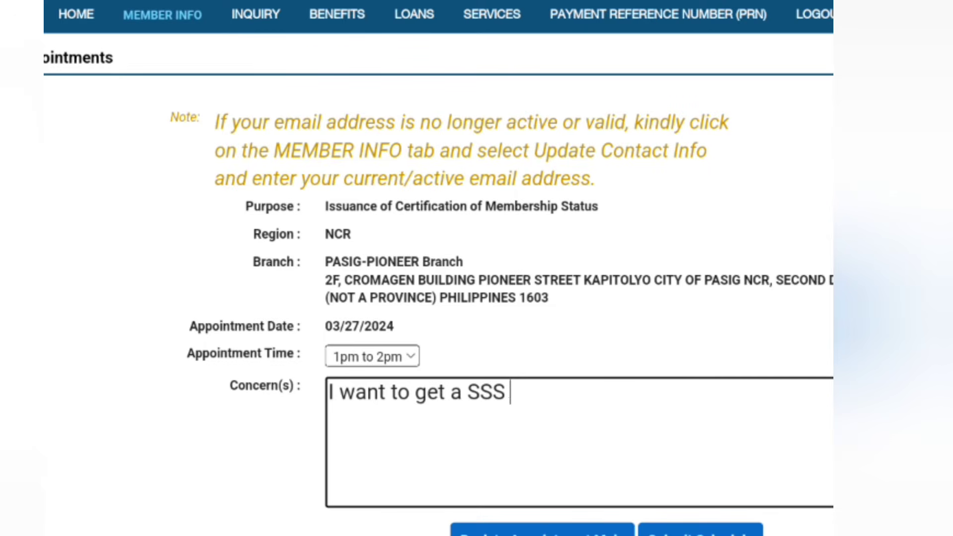
{"action": "type", "text": "RTIFICATE"}
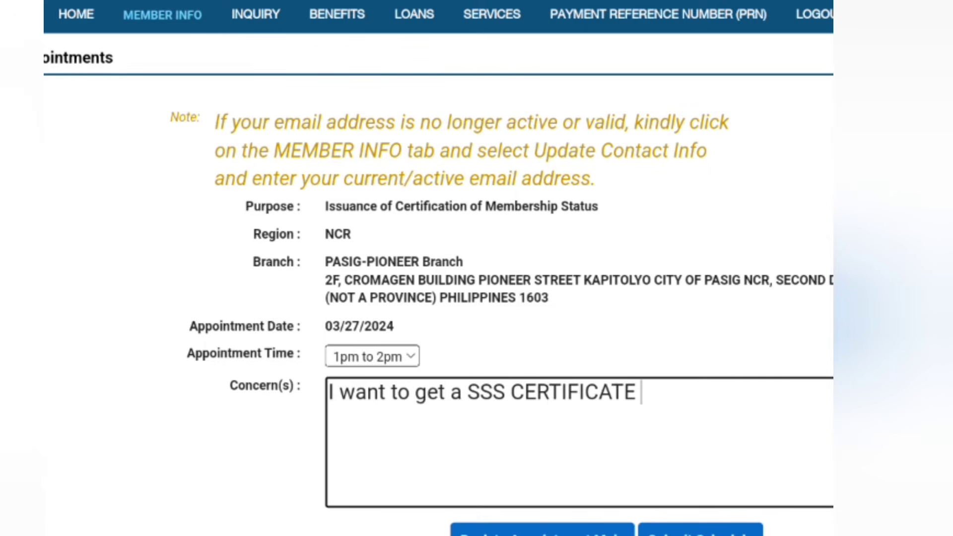
{"action": "type", "text": " for"}
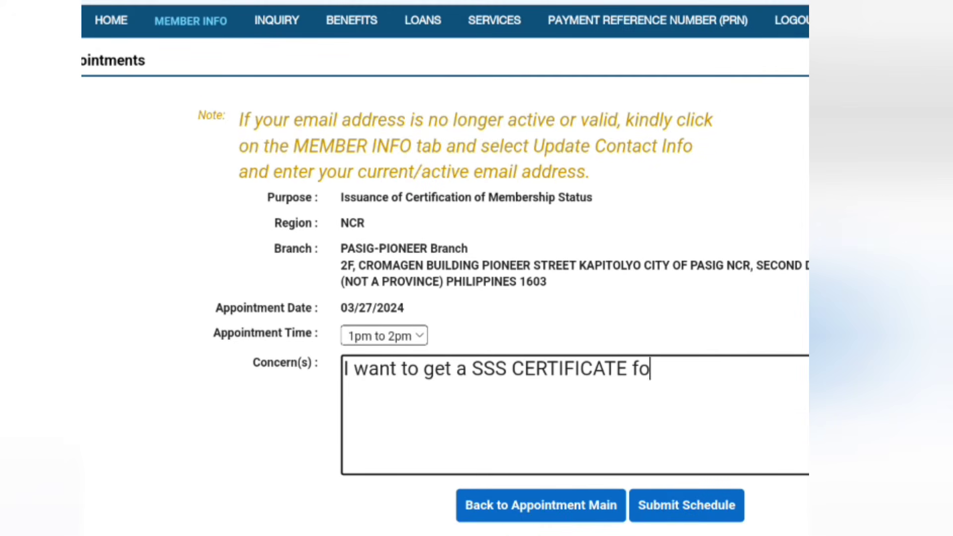
{"action": "type", "text": " ......."}
- Submit the appointment schedule and confirm the submission
{"action": "left_click", "coordinate": [697, 369]}
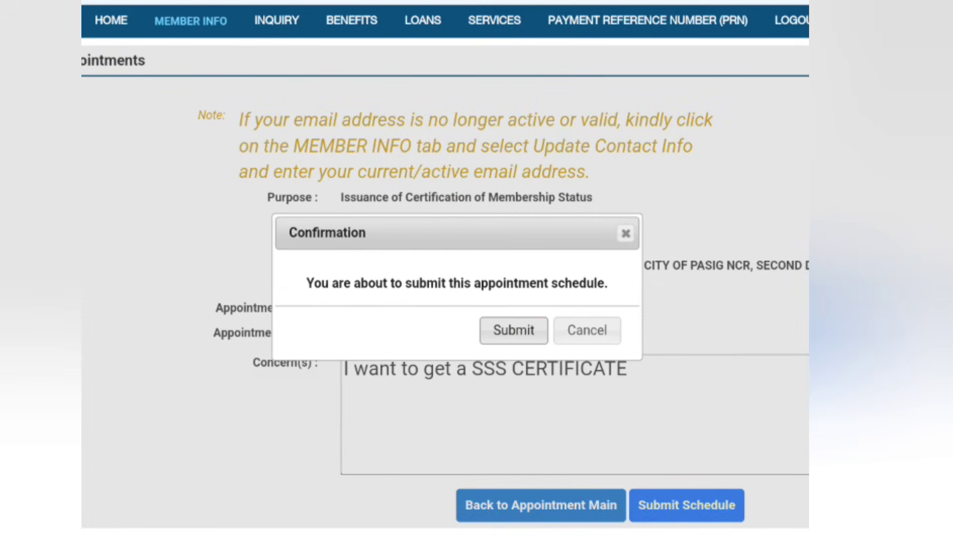
{"action": "left_click", "coordinate": [513, 330]}
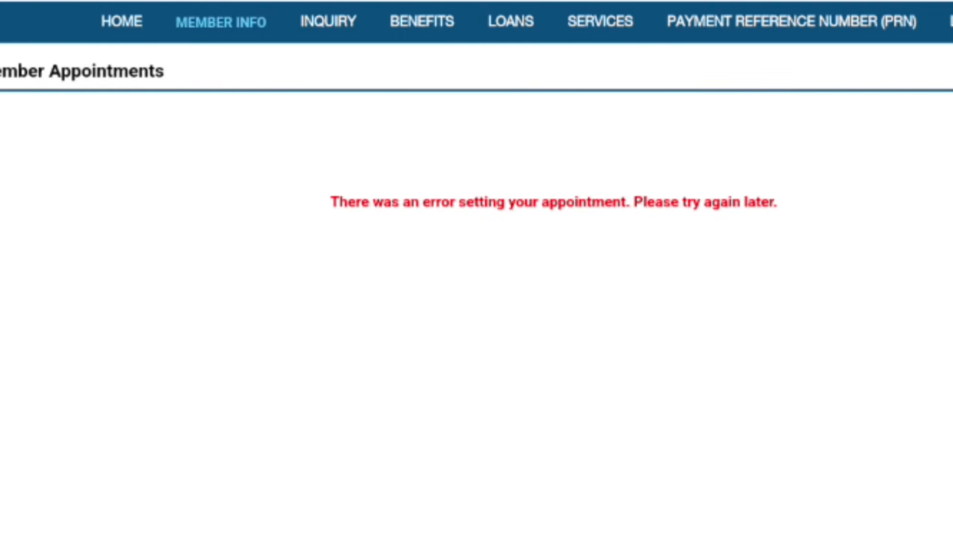
{"action": "left_click_drag", "start_coordinate": [704, 290], "coordinate": [869, 189]}
{"action": "left_click_drag", "start_coordinate": [753, 273], "coordinate": [872, 181]}
{"action": "mouse_move", "coordinate": [836, 179]}
{"action": "left_mouse_down"}
{"action": "mouse_move", "coordinate": [691, 117]}
{"action": "mouse_move", "coordinate": [277, 219]}
{"action": "mouse_move", "coordinate": [751, 267]}
{"action": "mouse_move", "coordinate": [814, 156]}
{"action": "left_mouse_up"}
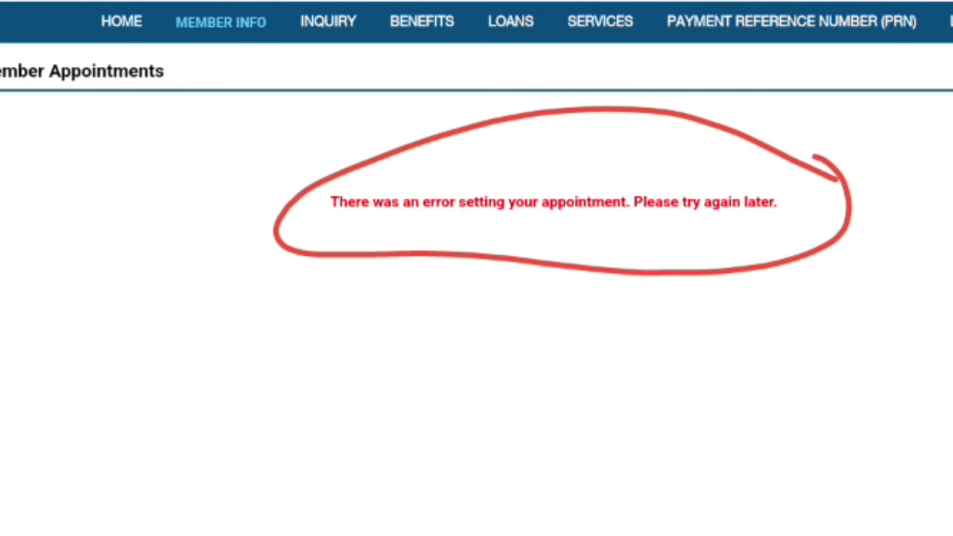
- Switch to Gmail, open the Appointment Request Confirmation e-mail from SSS and check the appointment details
{"action": "key", "text": "Escape"}
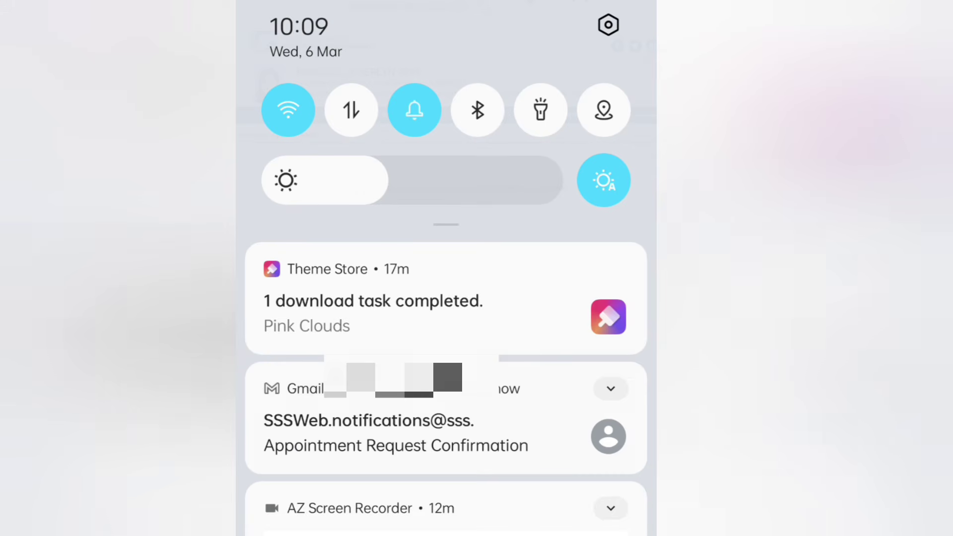
{"action": "left_click", "coordinate": [396, 433]}
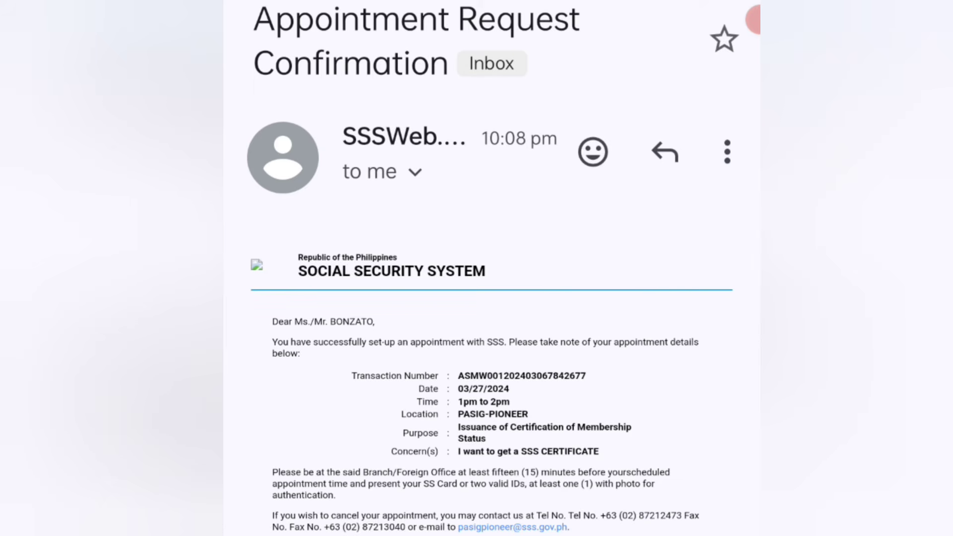
{"action": "mouse_move", "coordinate": [611, 378]}
{"action": "left_mouse_down"}
{"action": "mouse_move", "coordinate": [645, 374]}
{"action": "mouse_move", "coordinate": [670, 453]}
{"action": "mouse_move", "coordinate": [565, 474]}
{"action": "left_mouse_up"}
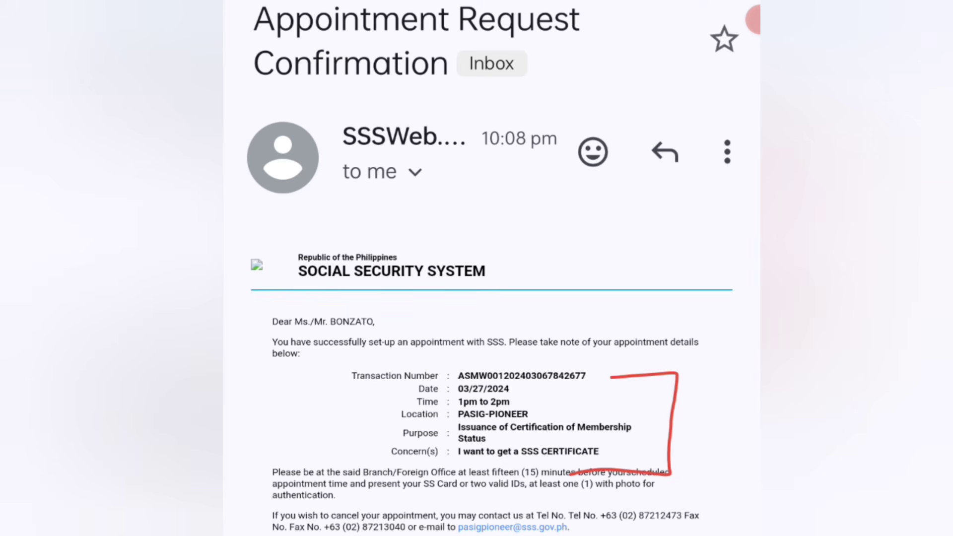